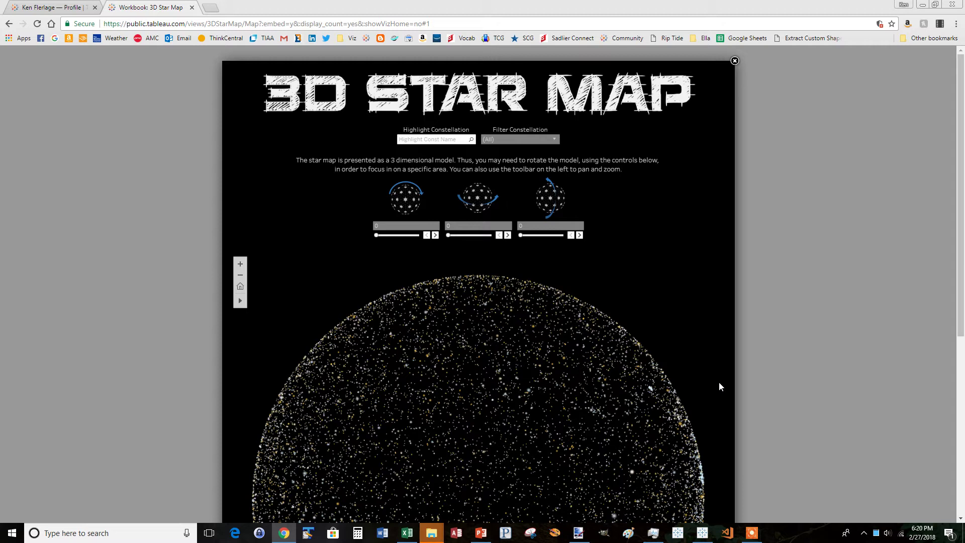
# Browse the 3D Star Map viz in Tableau Public, then switch to the PowerPoint presentation
pyautogui.scroll(-1, 719, 386)
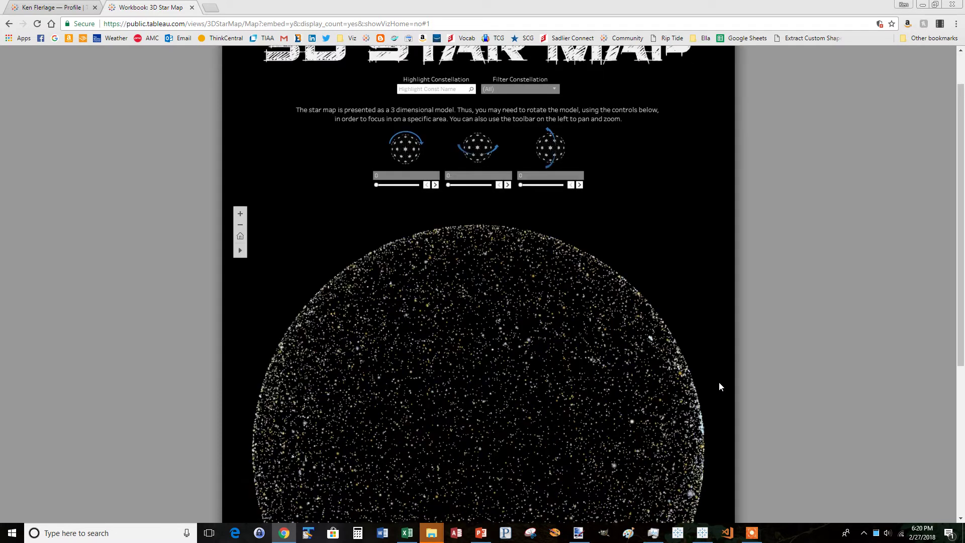
pyautogui.scroll(1, 719, 386)
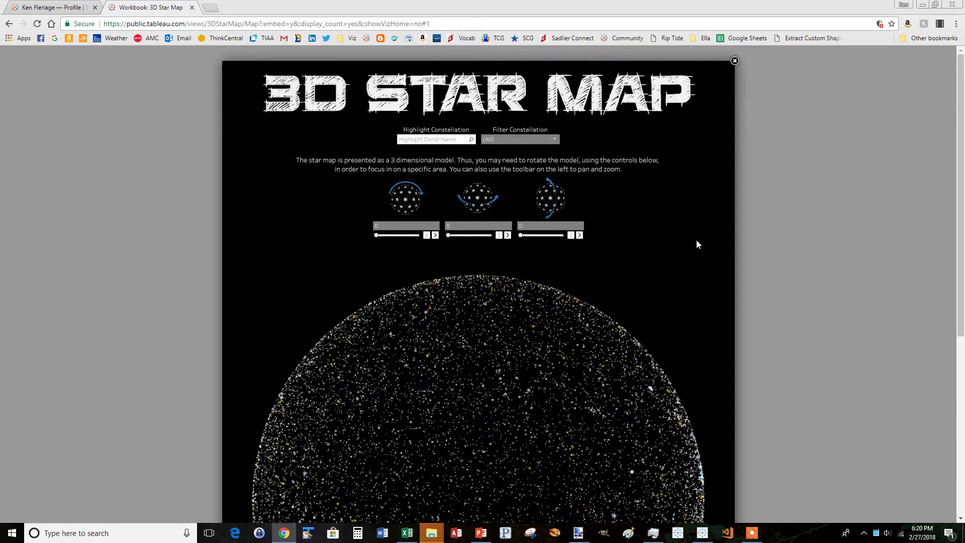
pyautogui.scroll(-2, 698, 251)
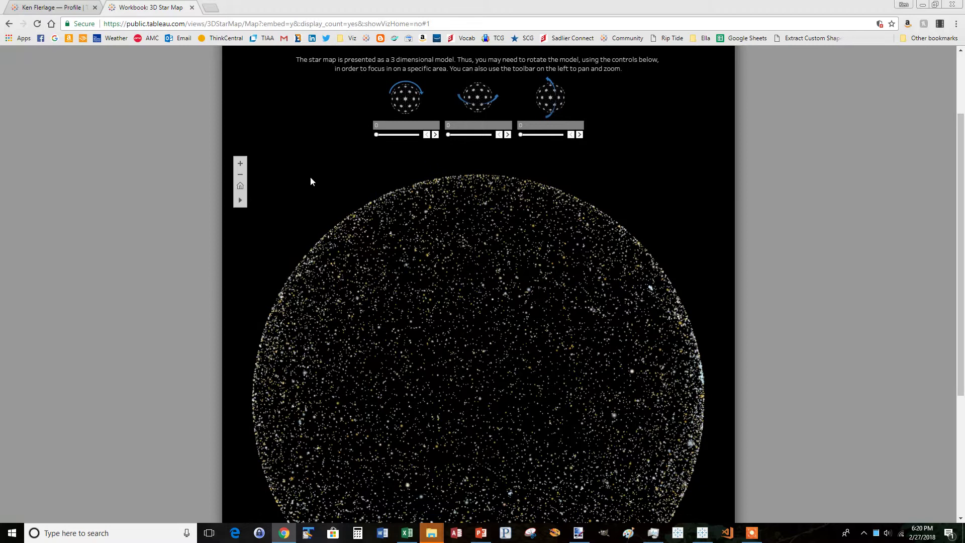
pyautogui.scroll(-2, 704, 199)
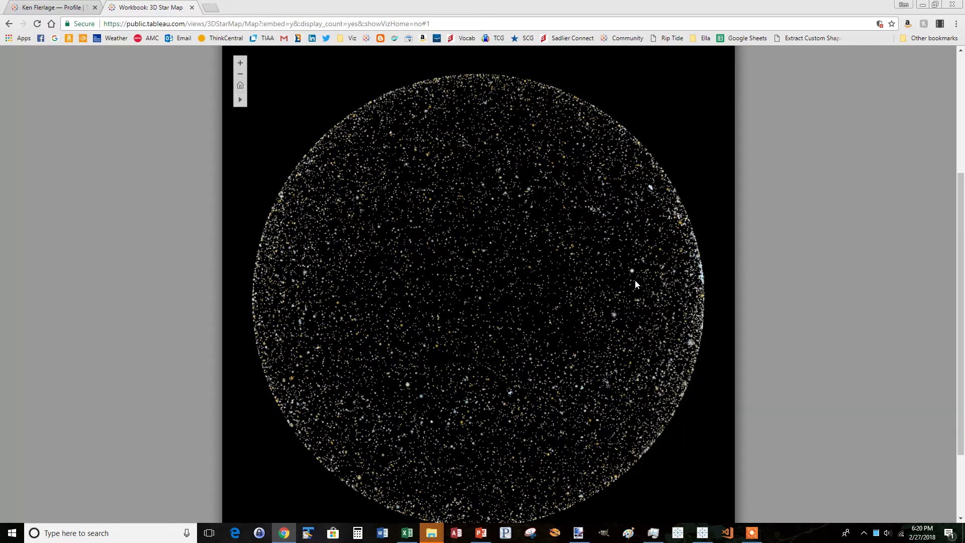
pyautogui.moveTo(632, 273)
pyautogui.click(480, 532)
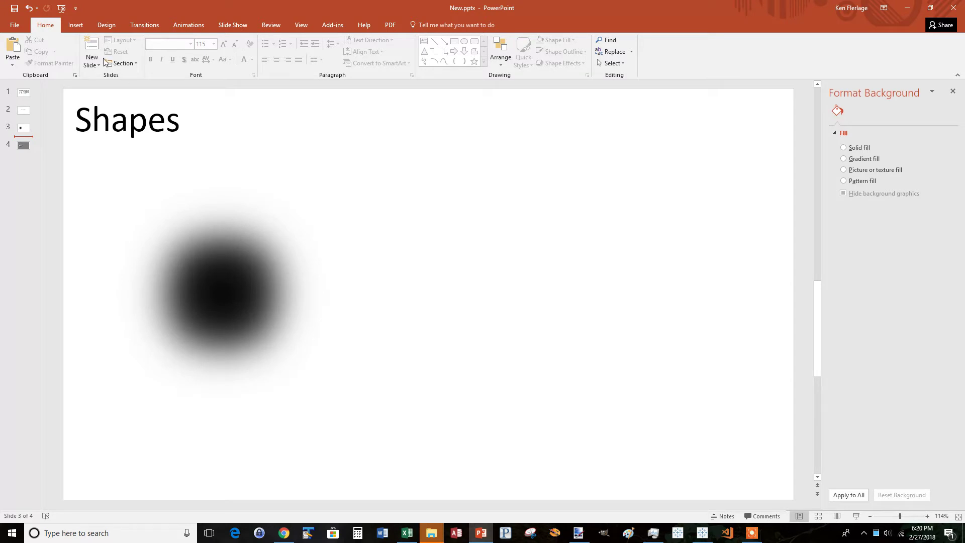
# Draw an oval right of the blurred circle and shrink it to a 0.31-inch circle
pyautogui.click(74, 25)
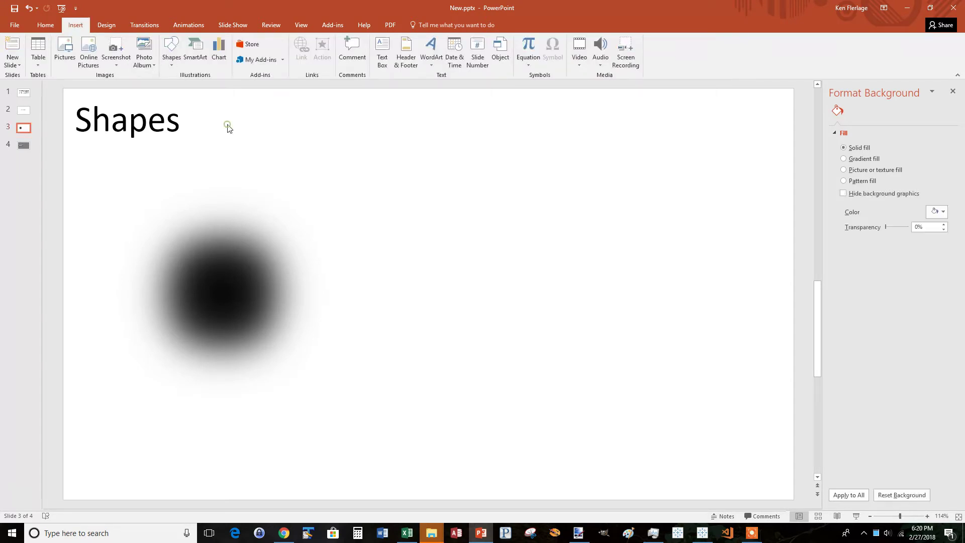
pyautogui.click(176, 66)
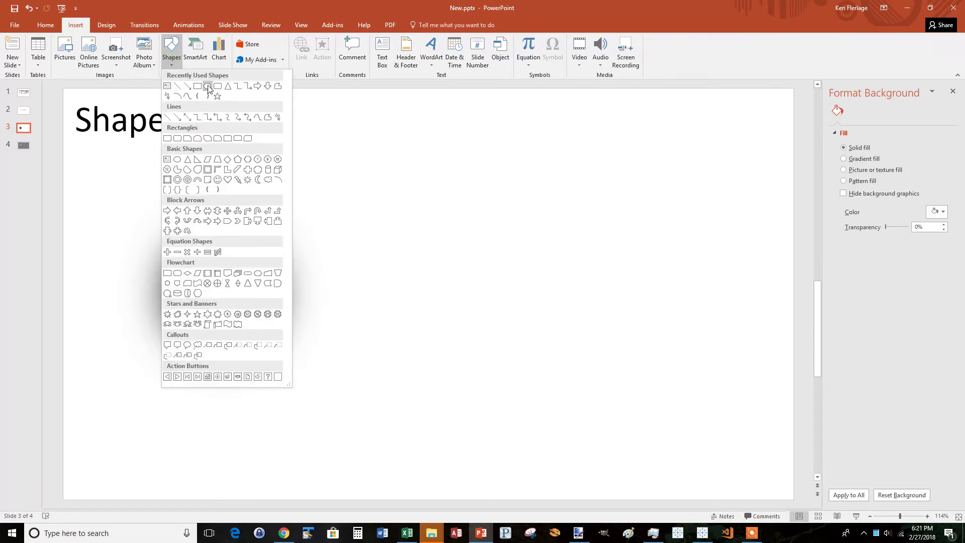
pyautogui.click(207, 86)
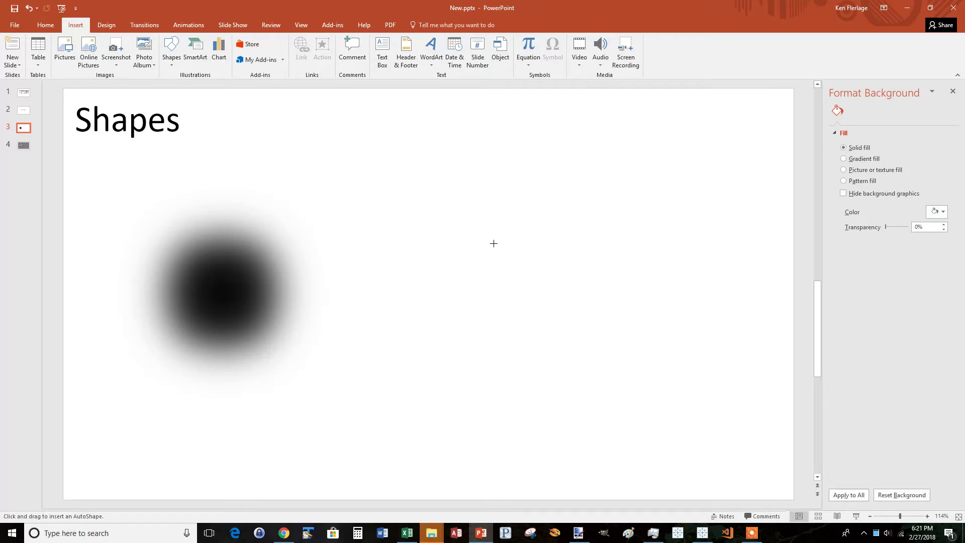
pyautogui.moveTo(494, 243); pyautogui.dragTo(528, 286)
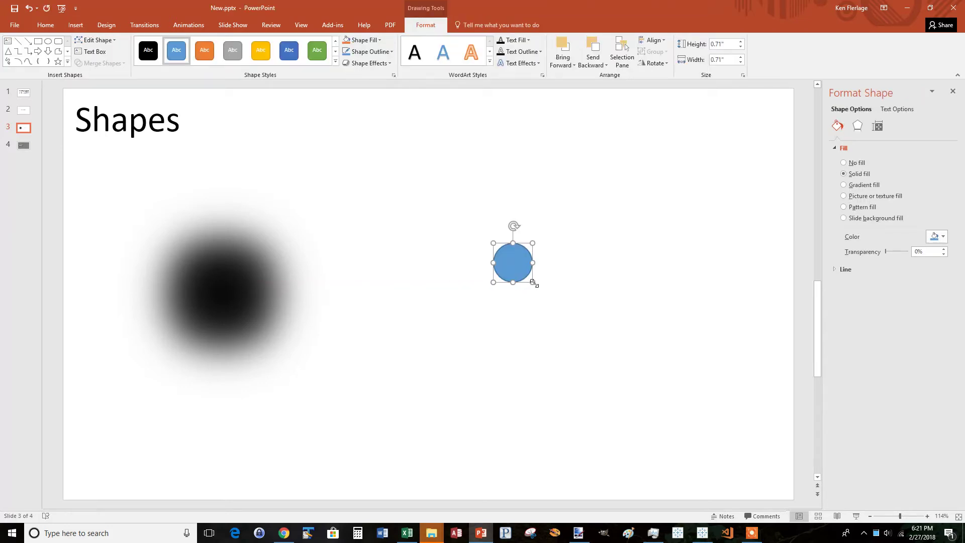
pyautogui.moveTo(533, 283)
pyautogui.mouseDown()
pyautogui.moveTo(510, 260)
pyautogui.moveTo(528, 297)
pyautogui.moveTo(526, 288)
pyautogui.mouseUp()
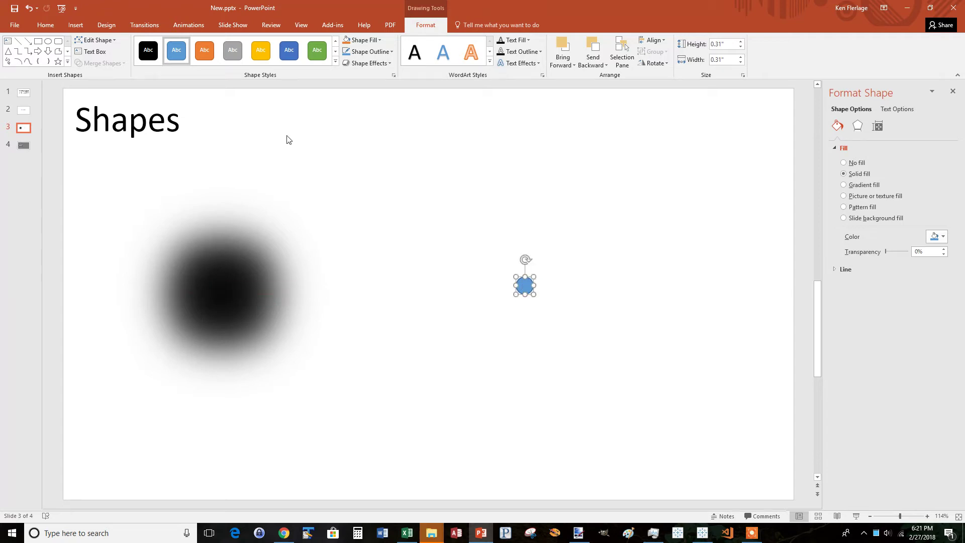
# Give the small circle no outline and a solid black fill
pyautogui.rightClick(522, 286)
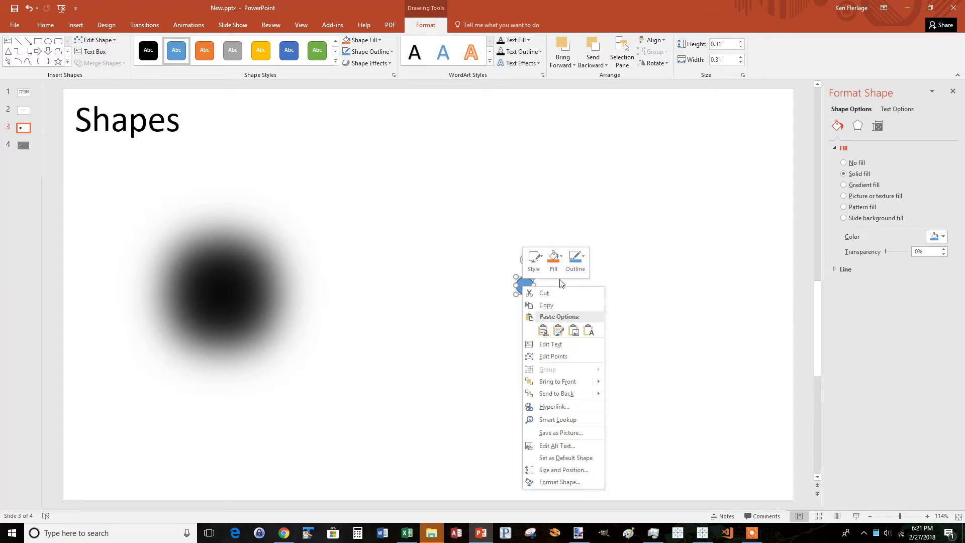
pyautogui.click(576, 259)
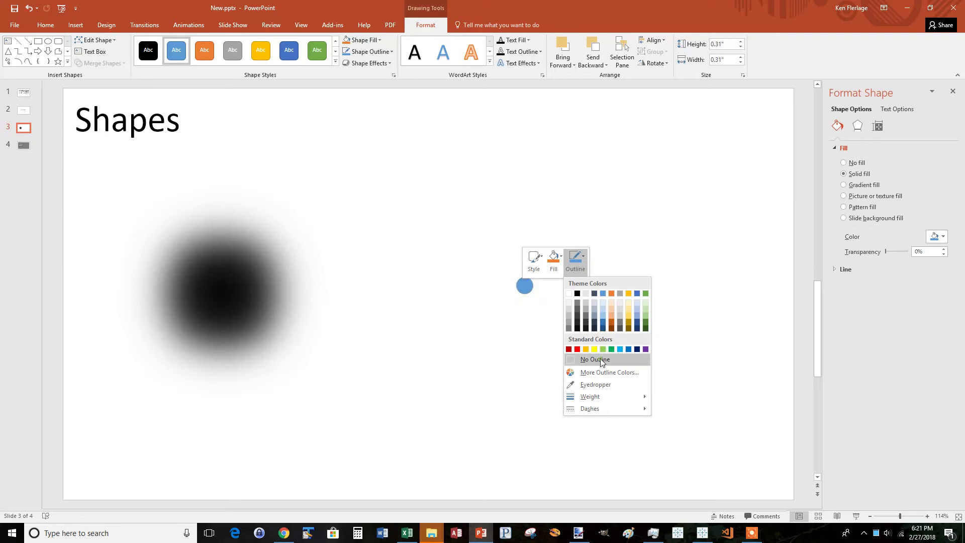
pyautogui.click(594, 359)
pyautogui.click(563, 259)
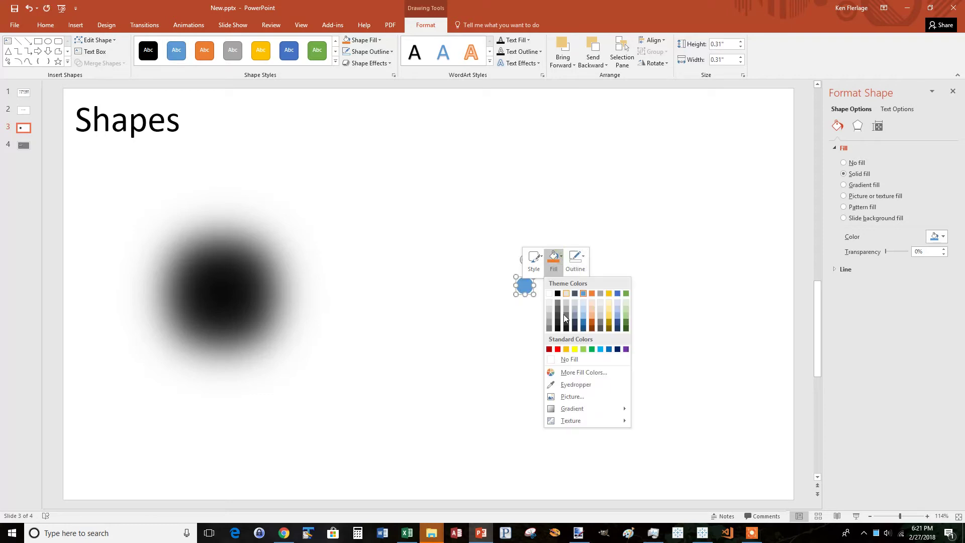
pyautogui.click(557, 296)
# Move the black circle slightly lower on the slide
pyautogui.click(511, 346)
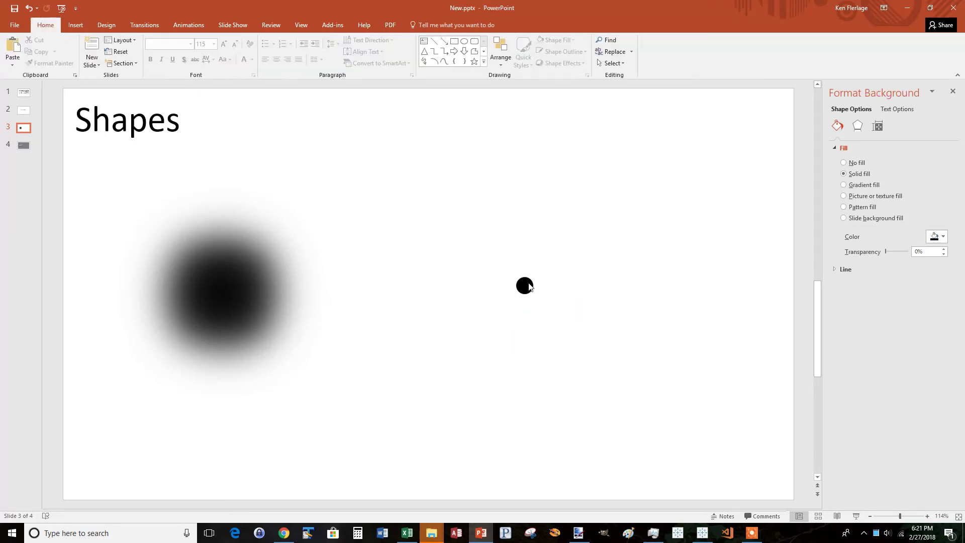
pyautogui.click(524, 286)
pyautogui.moveTo(525, 286); pyautogui.dragTo(519, 300)
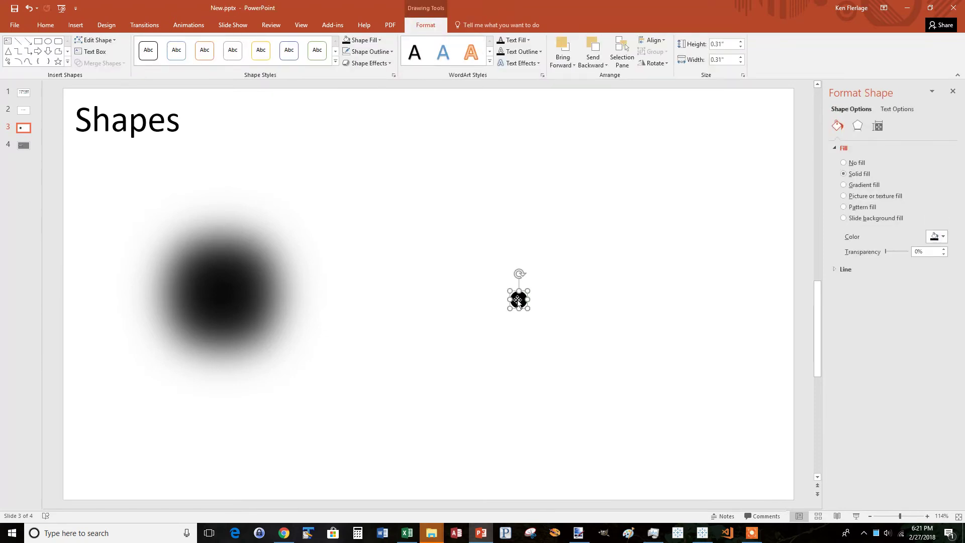
# Browse the Preset, Shadow, Reflection and Glow shape effects for the circle
pyautogui.click(388, 63)
pyautogui.moveTo(379, 81)
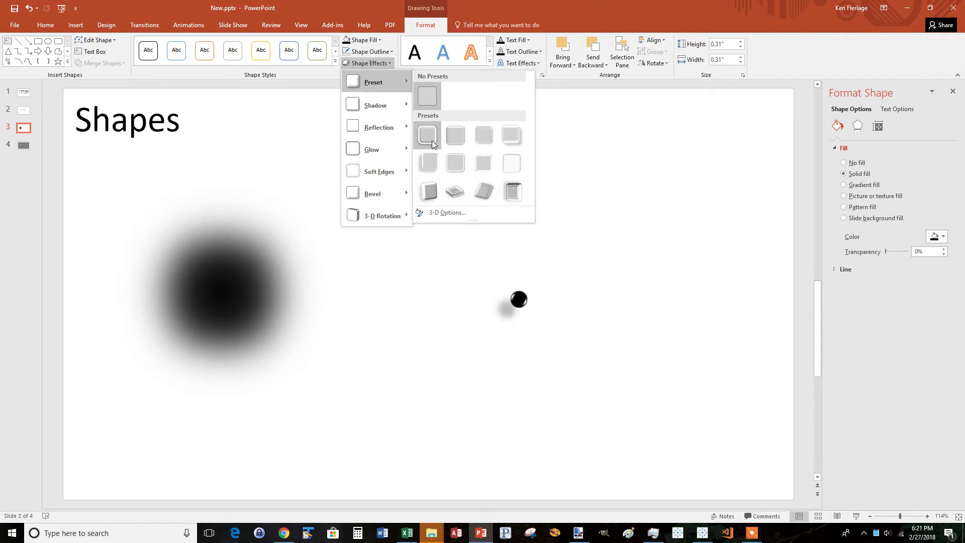
pyautogui.moveTo(376, 109)
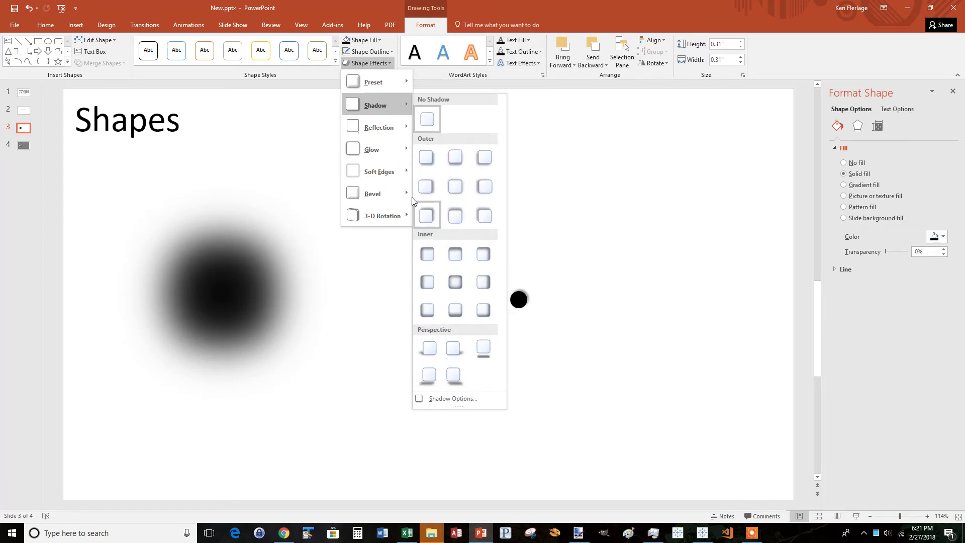
pyautogui.moveTo(381, 127)
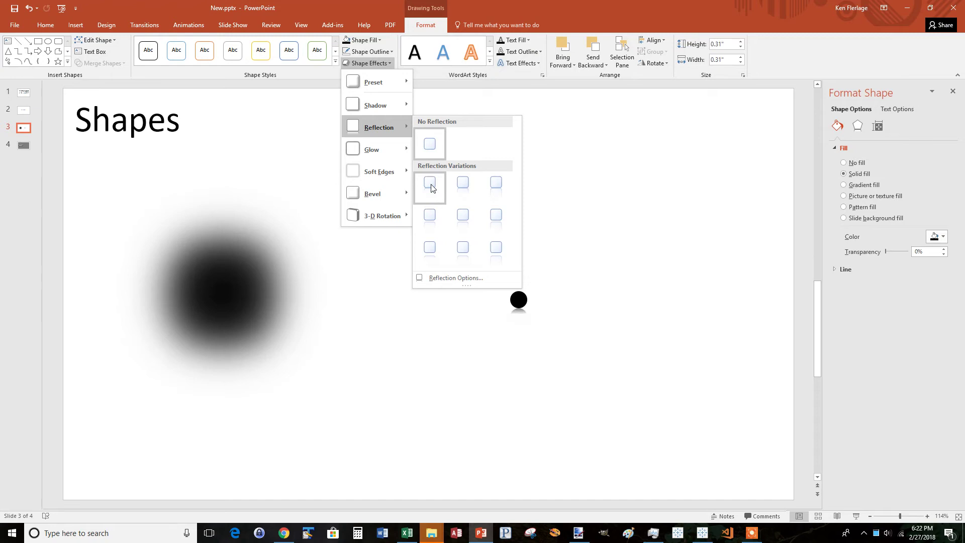
pyautogui.moveTo(376, 154)
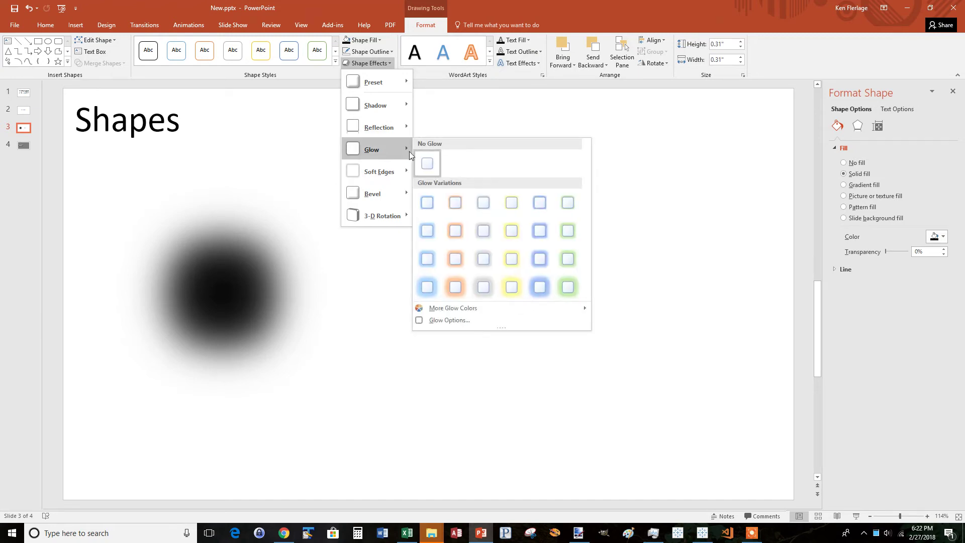
# Apply an 18-point blue glow variation to the small black circle and preview it
pyautogui.click(426, 287)
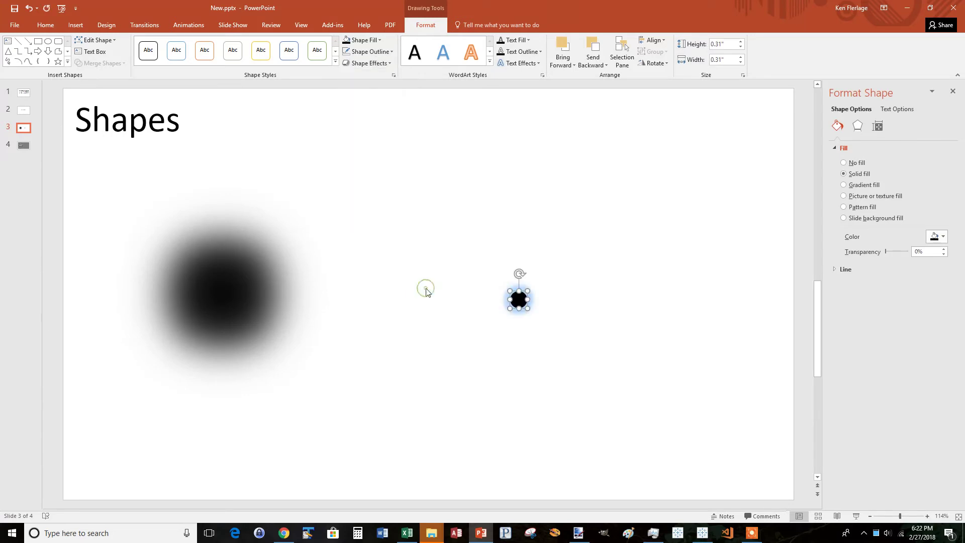
pyautogui.click(562, 385)
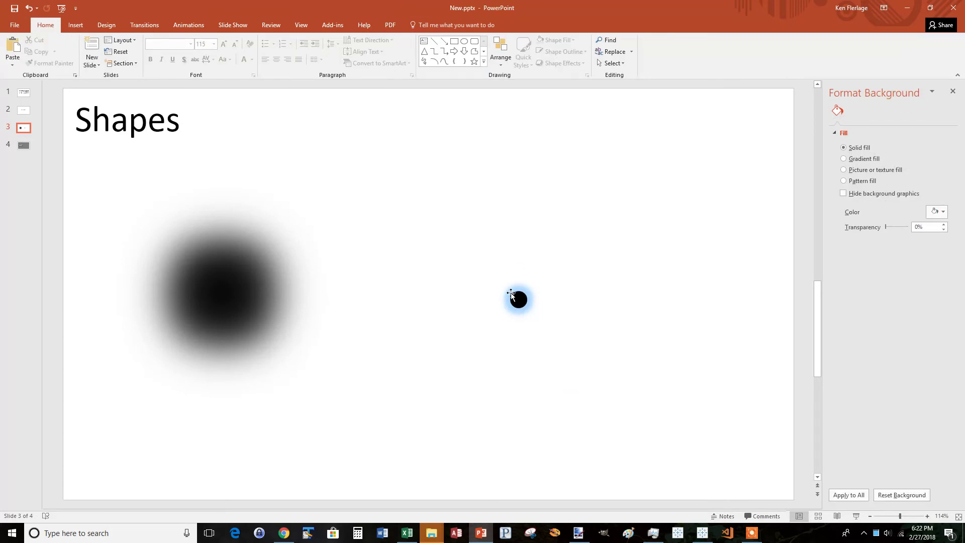
pyautogui.click(518, 300)
pyautogui.click(383, 63)
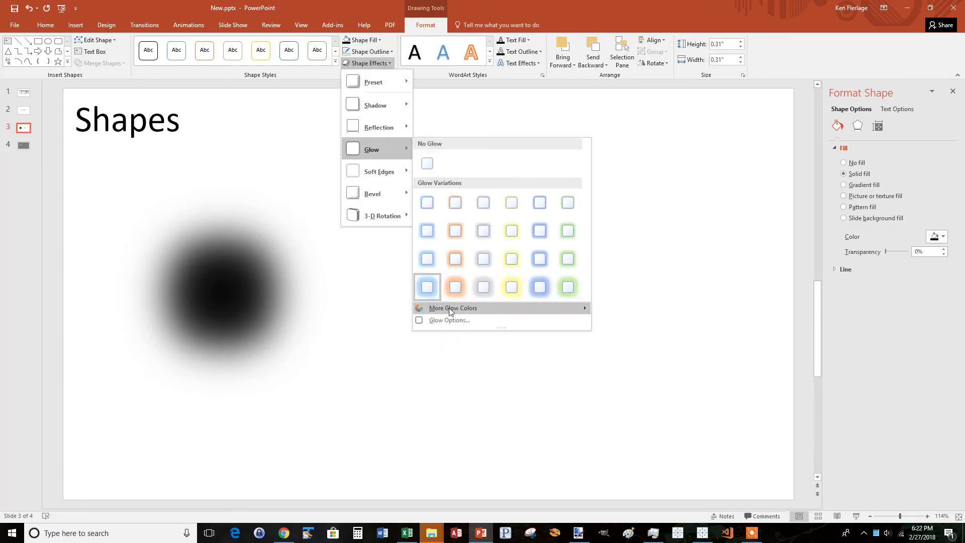
pyautogui.moveTo(448, 307)
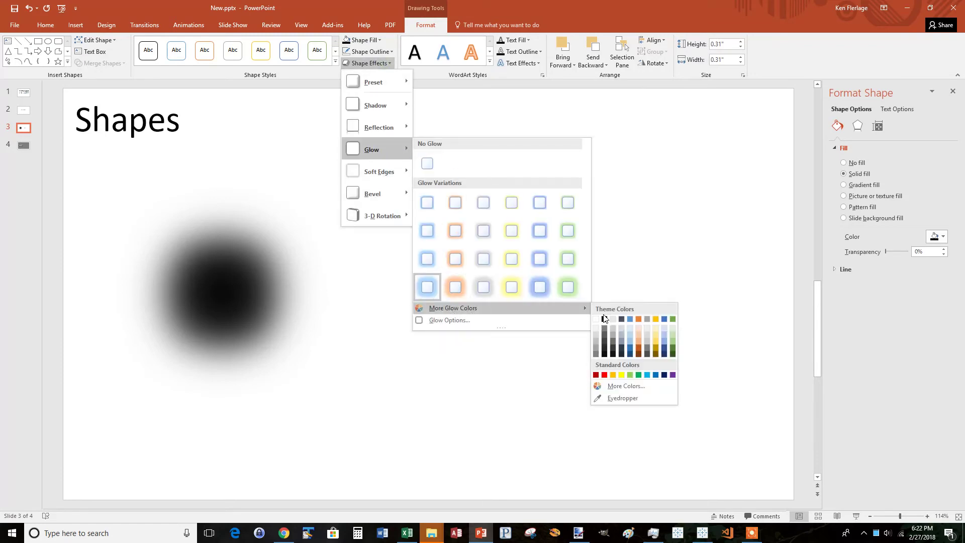
# Make the glow black, 132 pt in size with 2% transparency
pyautogui.click(440, 320)
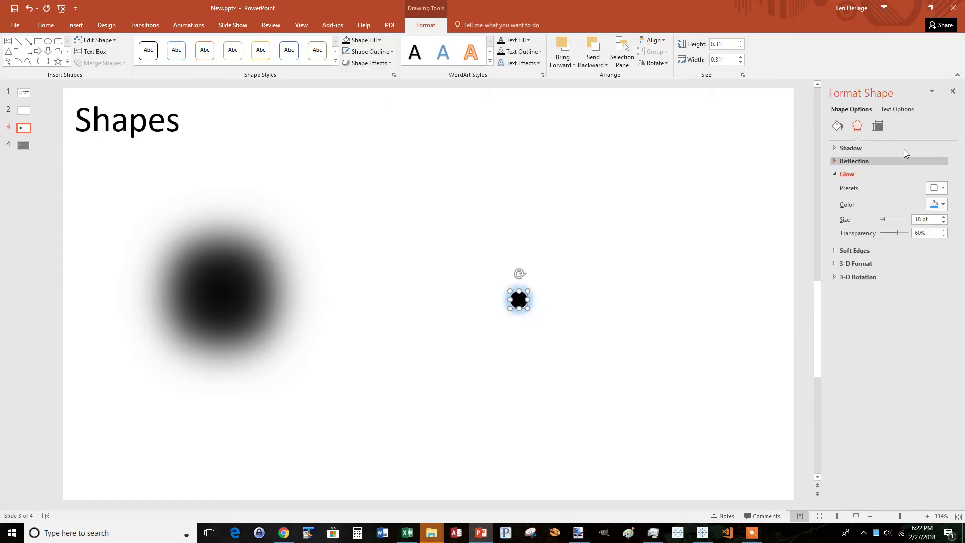
pyautogui.click(941, 205)
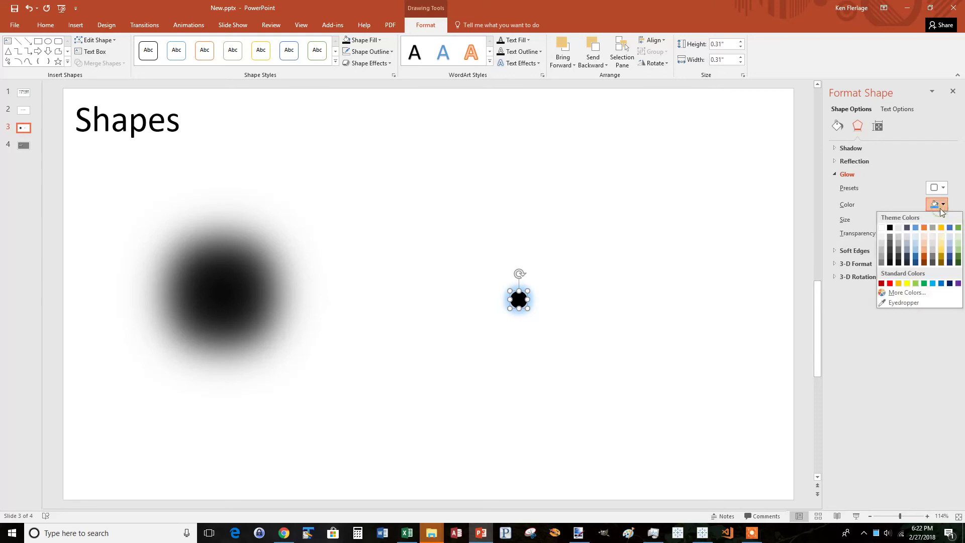
pyautogui.click(890, 229)
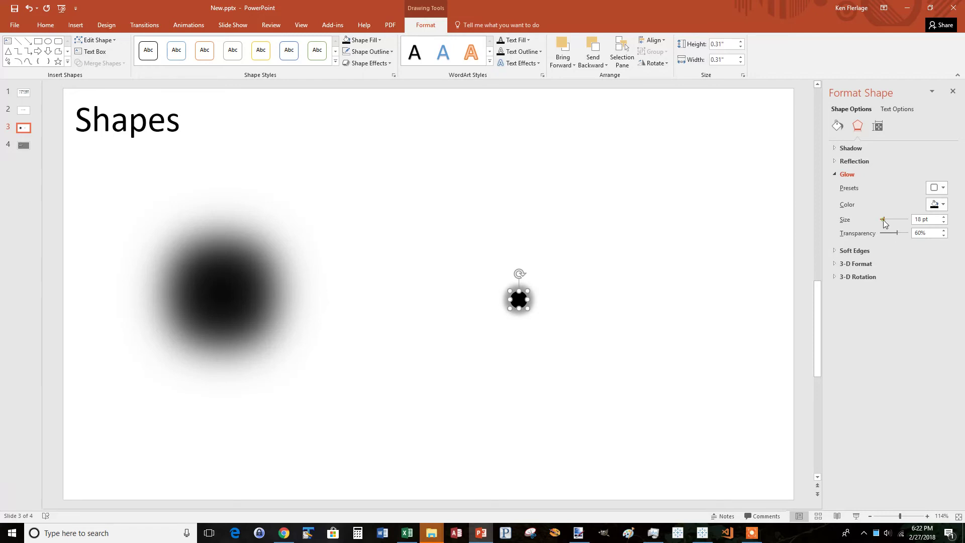
pyautogui.moveTo(882, 220)
pyautogui.mouseDown()
pyautogui.moveTo(904, 221)
pyautogui.moveTo(883, 237)
pyautogui.mouseUp()
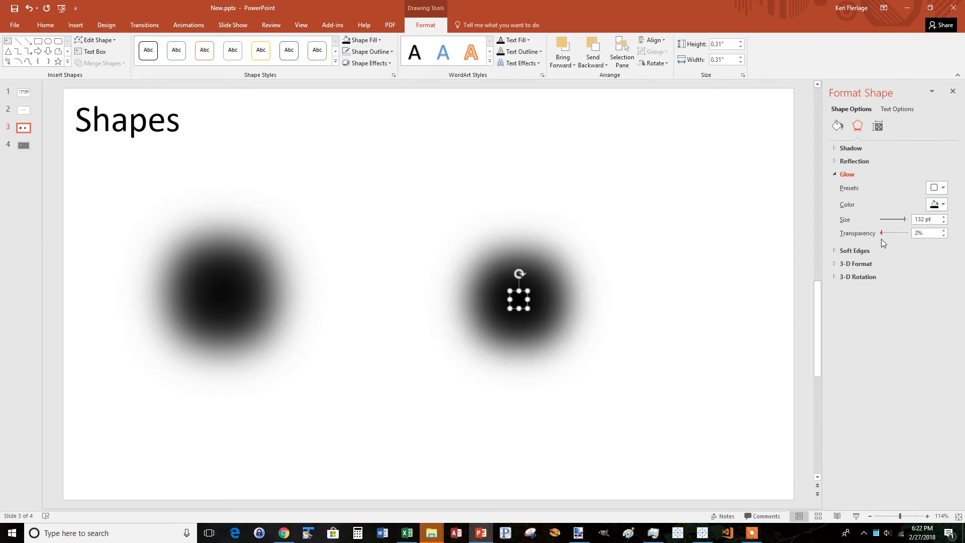
pyautogui.click(711, 293)
pyautogui.click(523, 300)
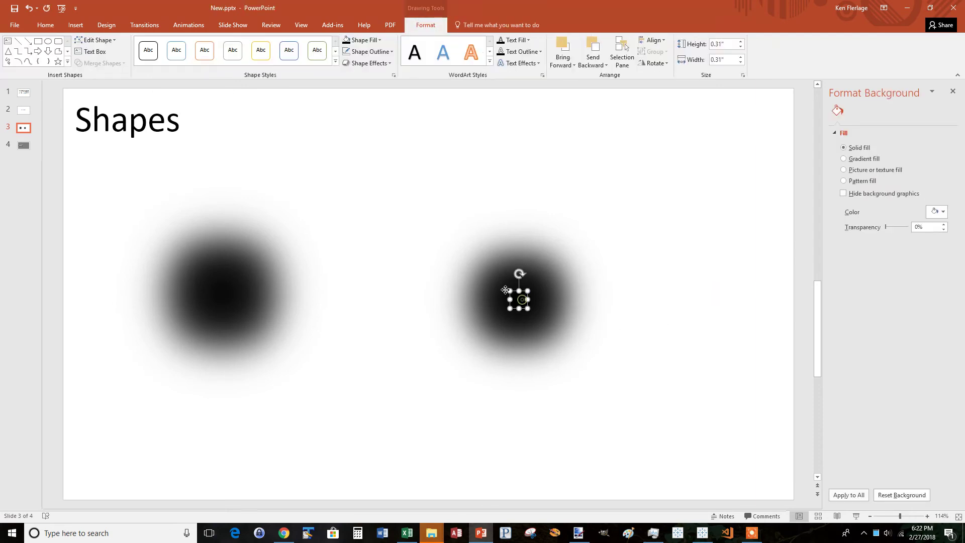
# Move the glowing circle left and up on the slide
pyautogui.moveTo(518, 300); pyautogui.dragTo(471, 283)
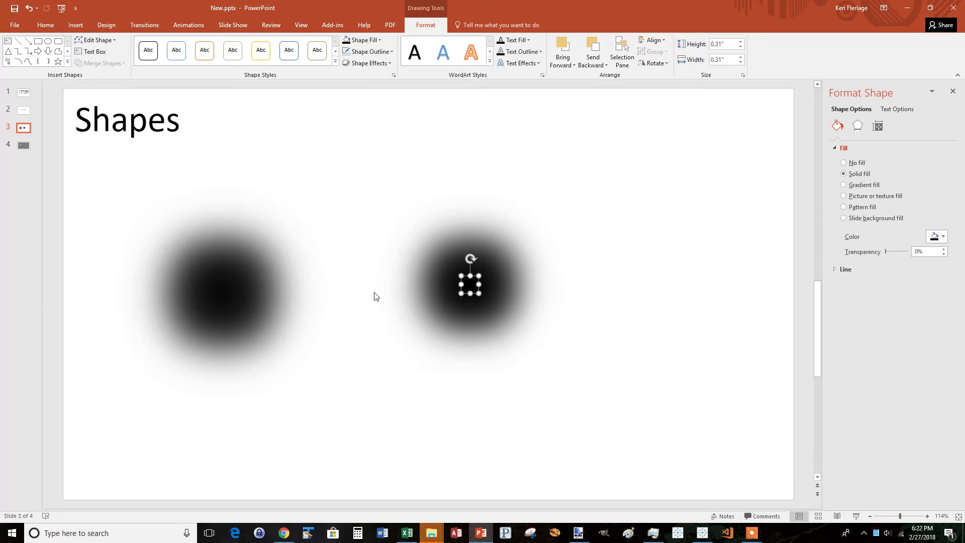
pyautogui.click(657, 322)
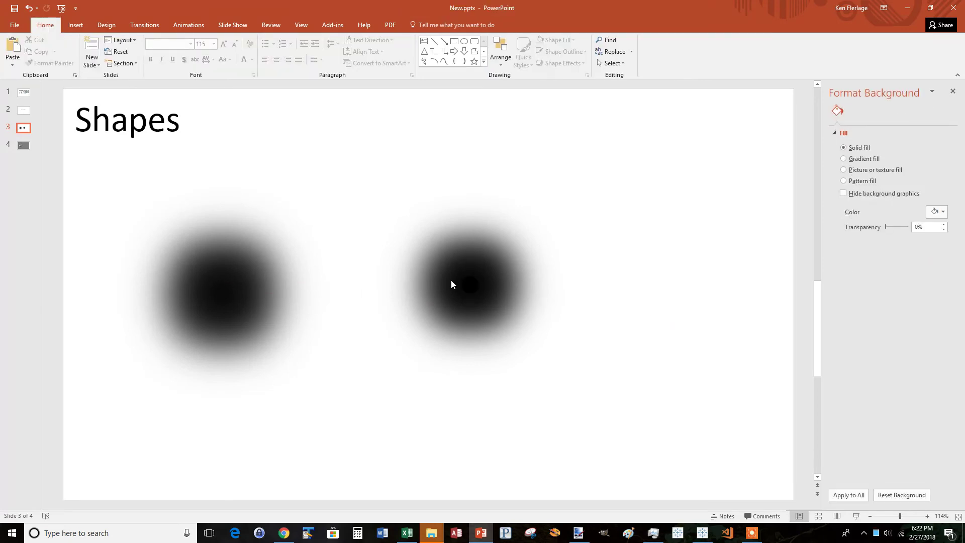
pyautogui.click(471, 284)
# Begin saving the circle as a picture, then cancel the Save As Picture dialog
pyautogui.rightClick(472, 283)
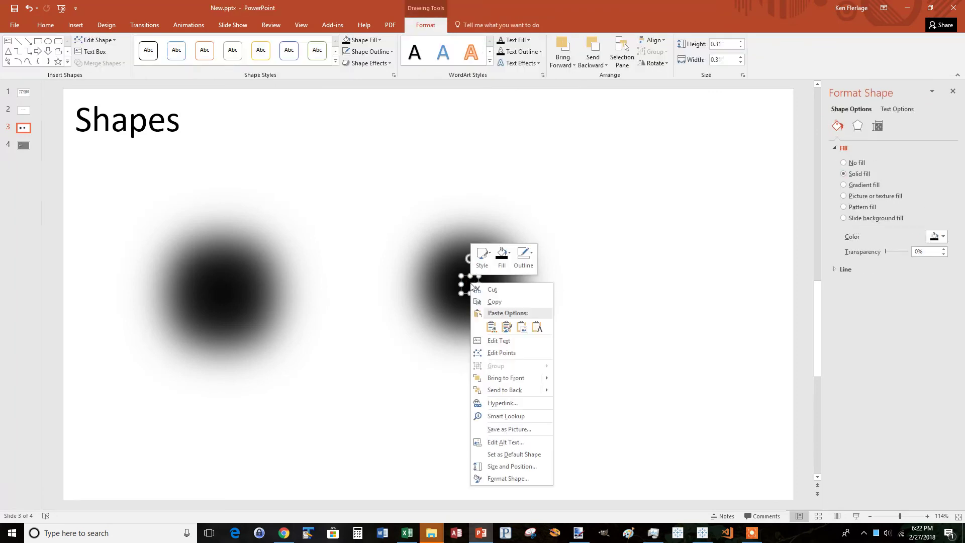
pyautogui.click(519, 431)
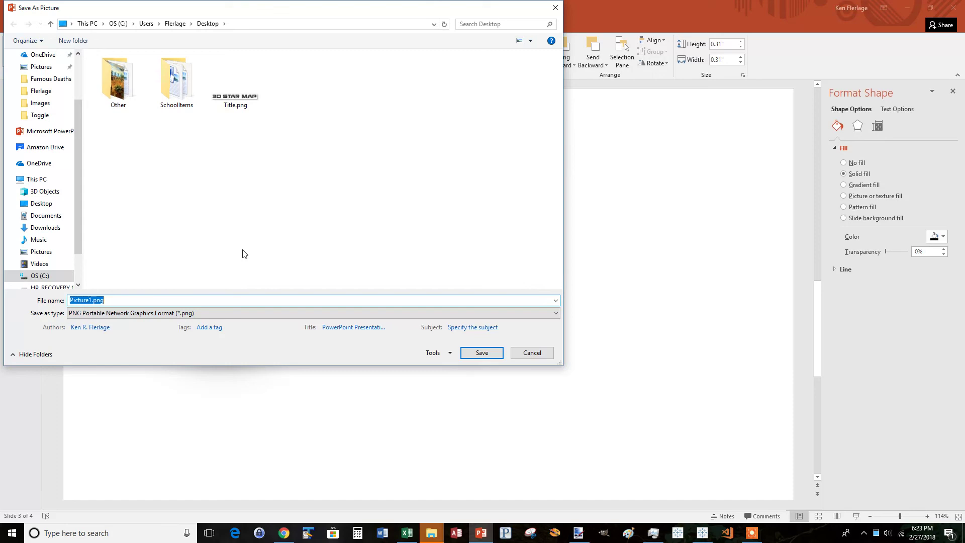
pyautogui.click(531, 353)
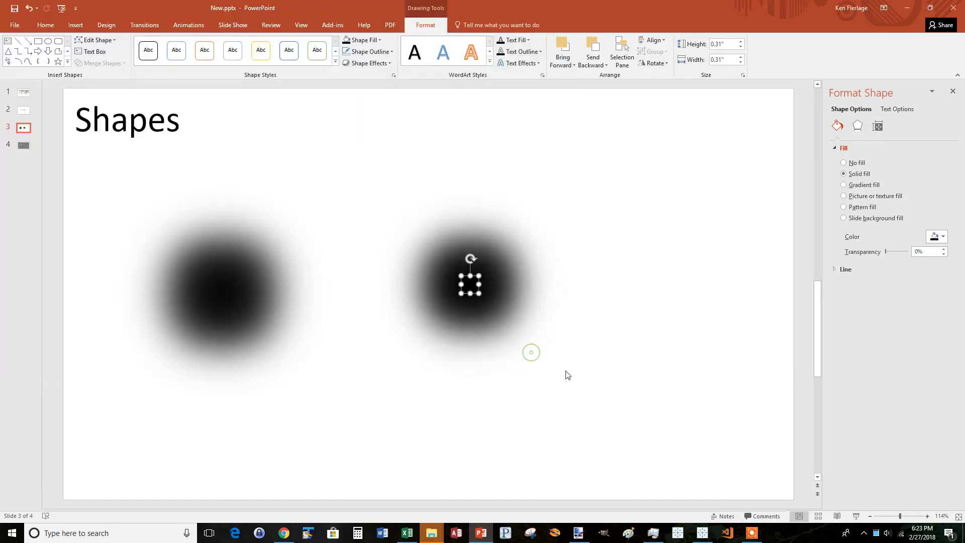
pyautogui.click(646, 381)
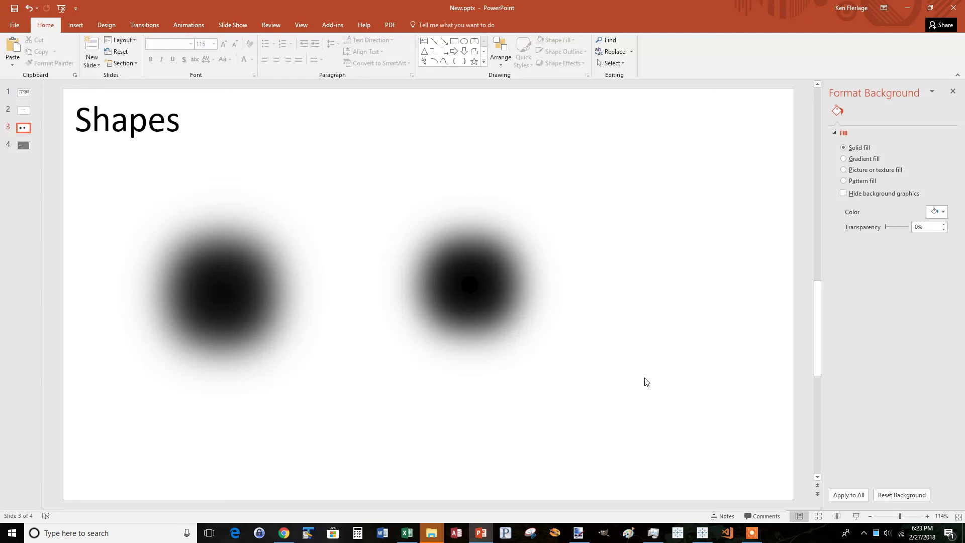
pyautogui.click(475, 281)
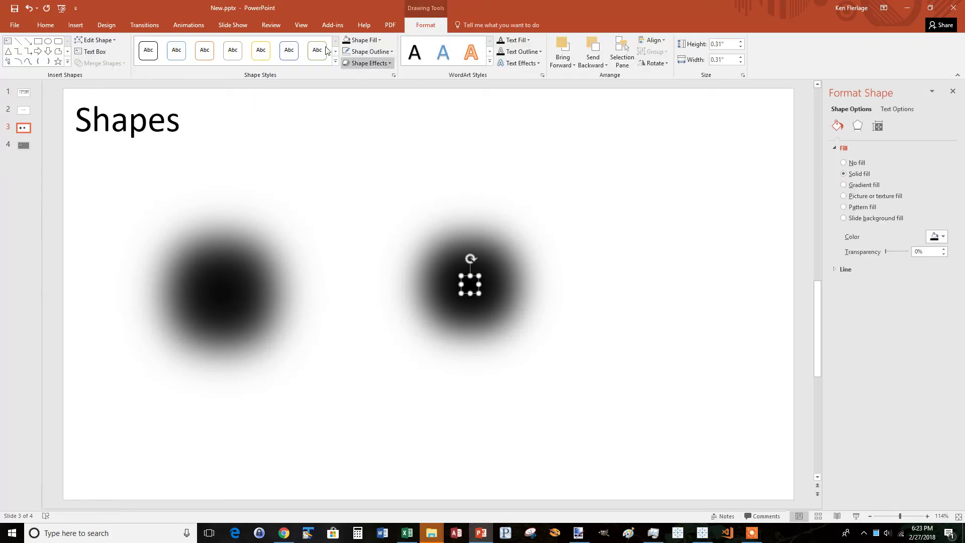
pyautogui.click(384, 64)
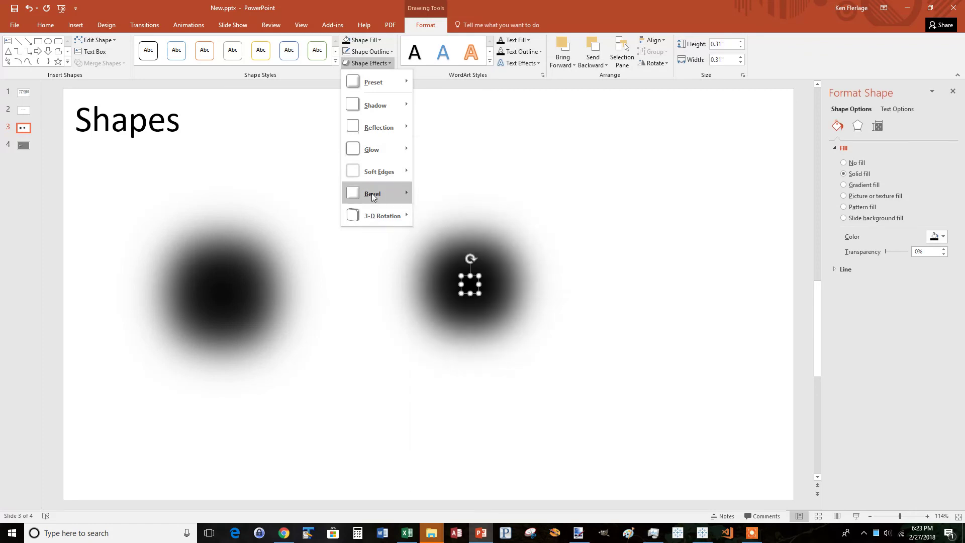
pyautogui.moveTo(372, 171)
pyautogui.click(611, 197)
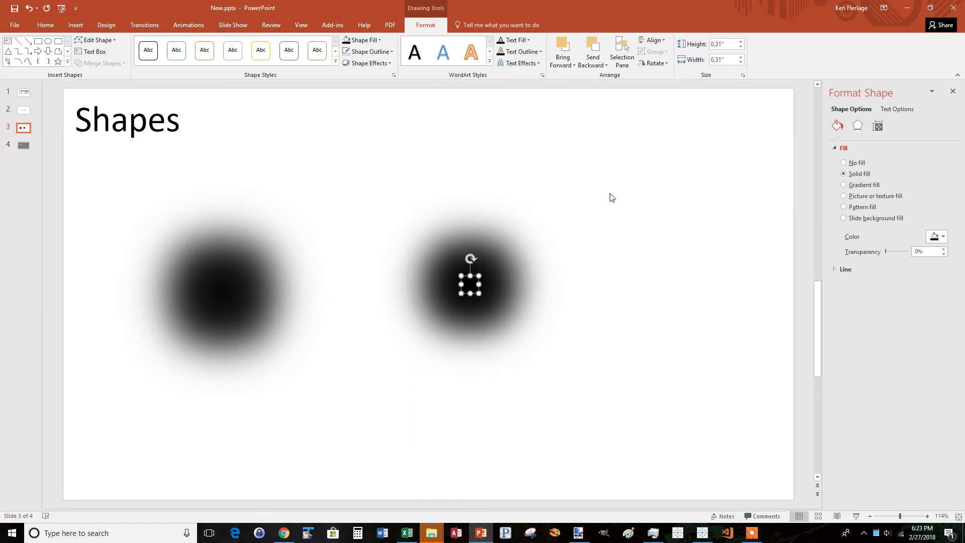
pyautogui.click(598, 294)
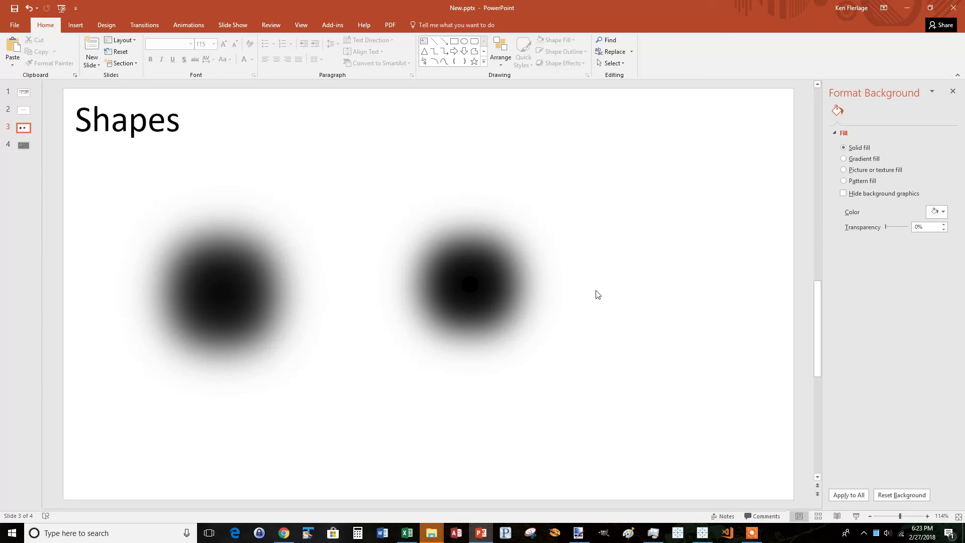